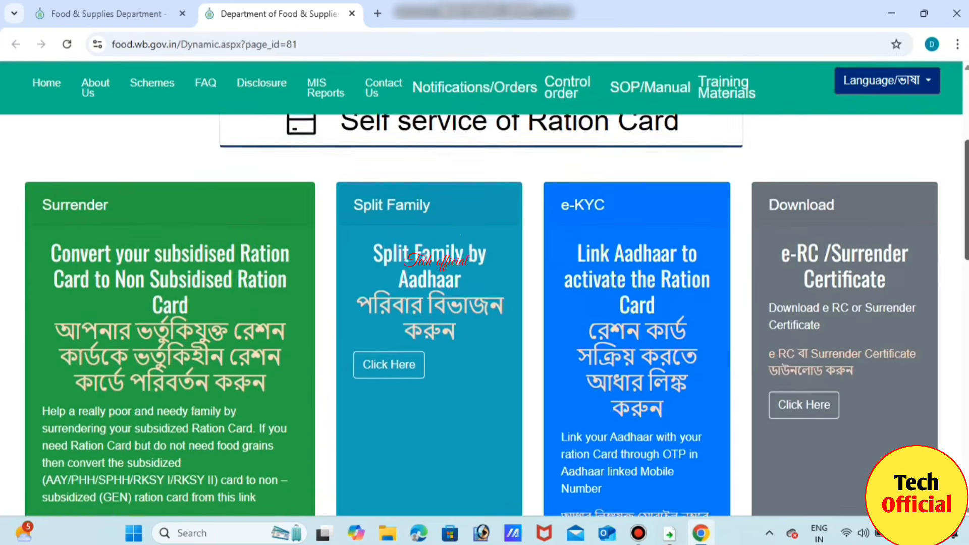
# Scroll down the portal's home page to the Rectify/Update service card
pyautogui.scroll(-5, 497, 316)
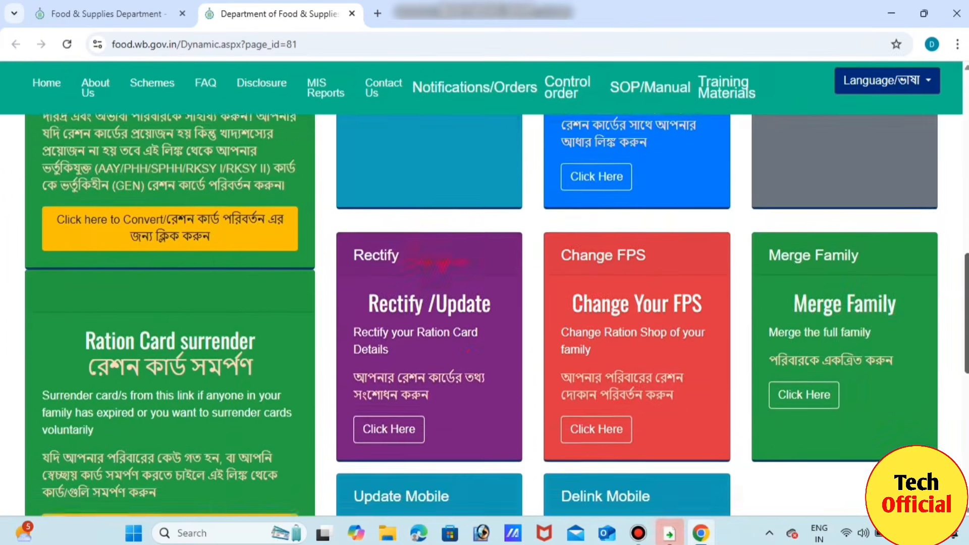
pyautogui.scroll(-2, 497, 315)
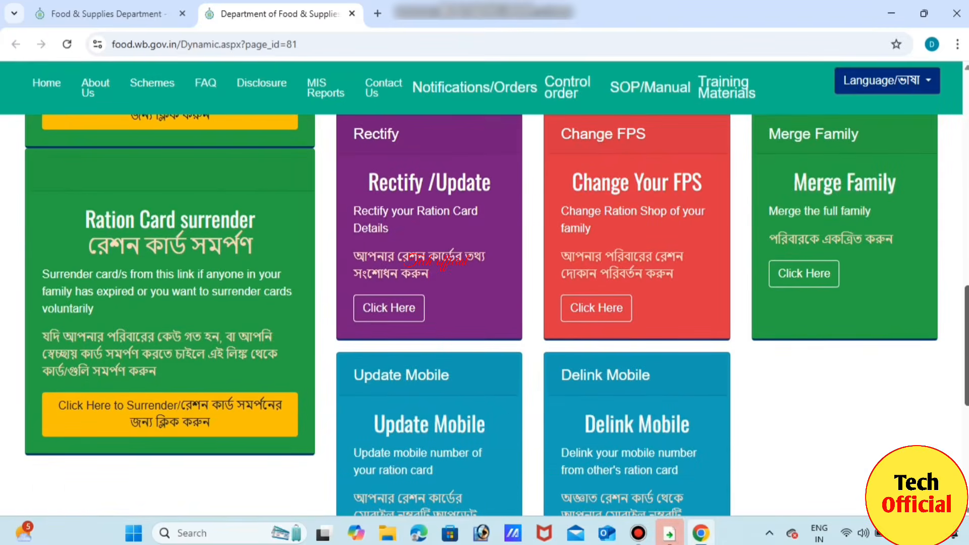
pyautogui.scroll(1, 482, 315)
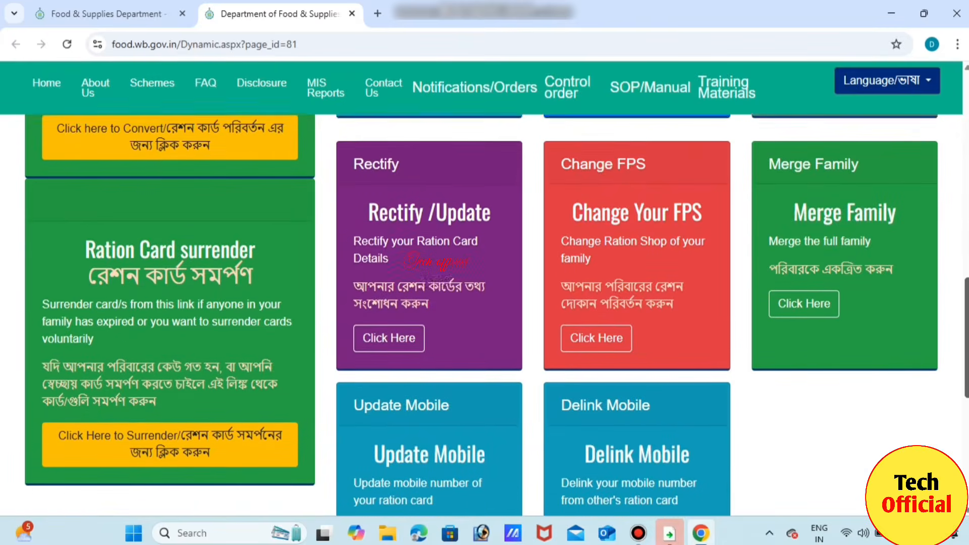
pyautogui.scroll(-1, 481, 315)
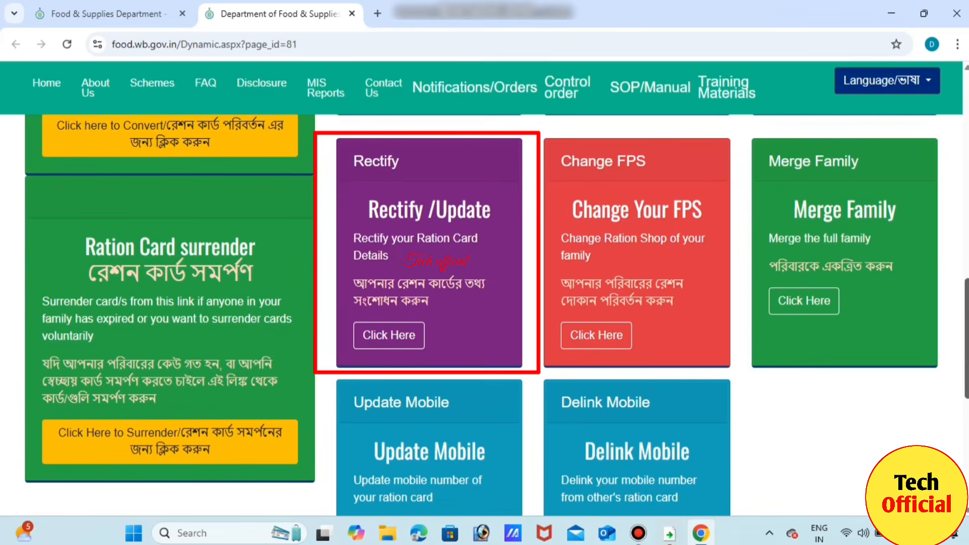
pyautogui.scroll(-1, 482, 315)
pyautogui.scroll(-1, 482, 315)
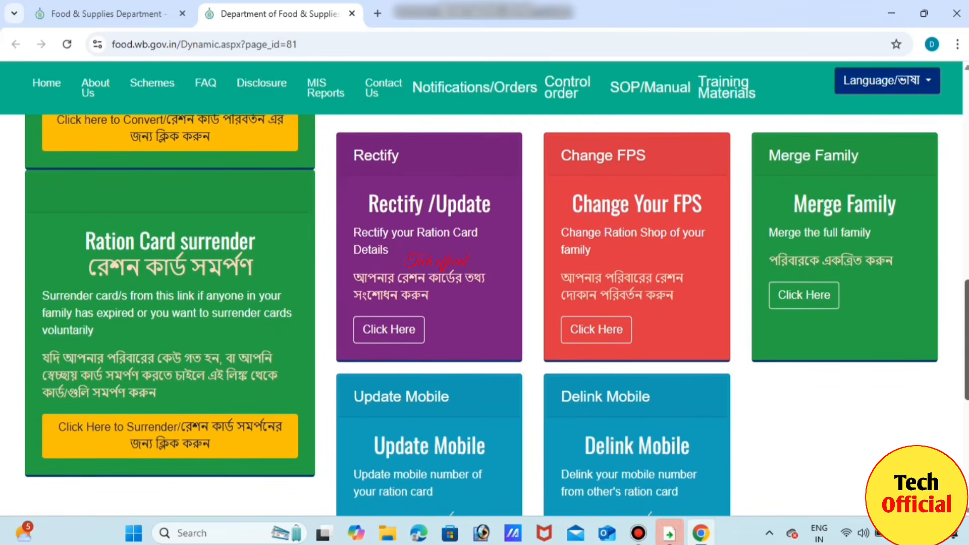
pyautogui.scroll(-1, 481, 315)
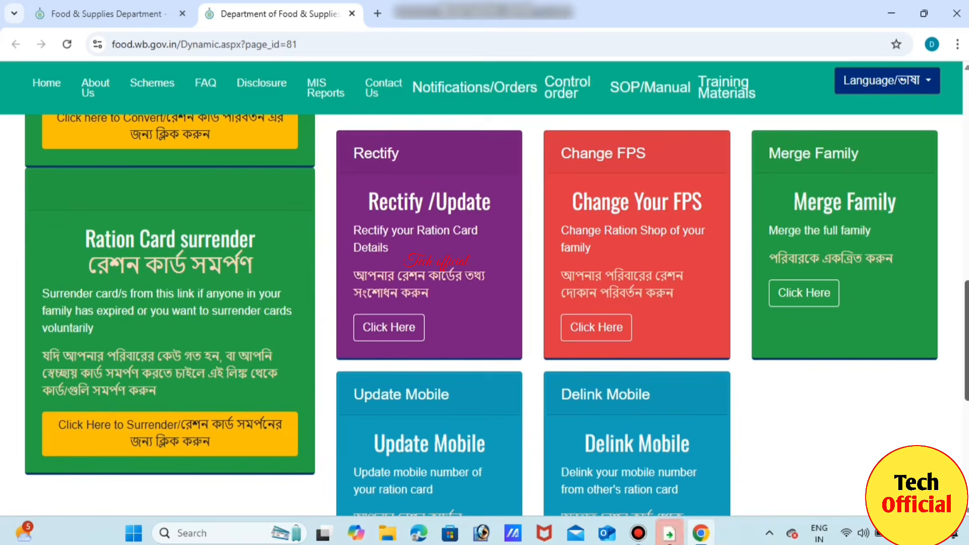
pyautogui.scroll(1, 482, 315)
pyautogui.scroll(-1, 482, 315)
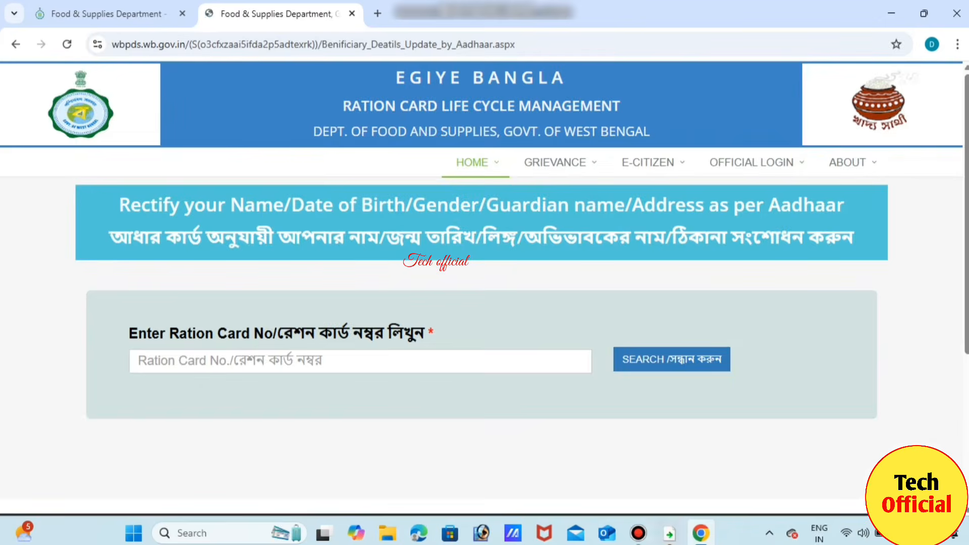
# Enter the ration card number in the Ration Card No. box and search for the card
pyautogui.click(360, 361)
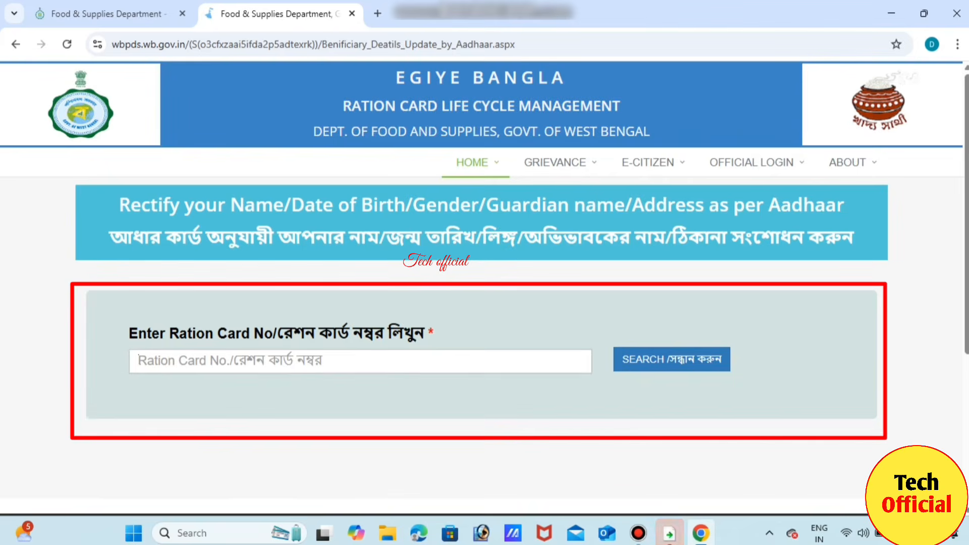
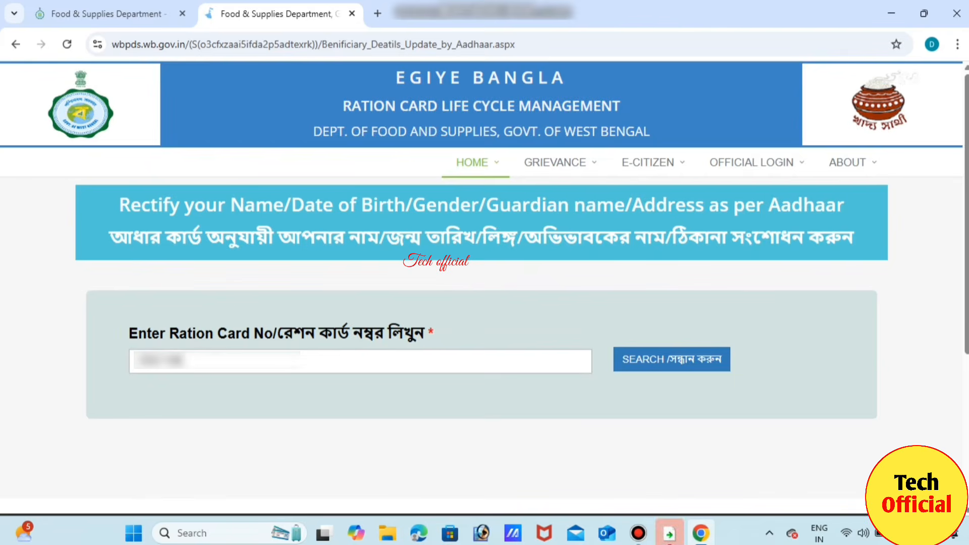
pyautogui.click(672, 360)
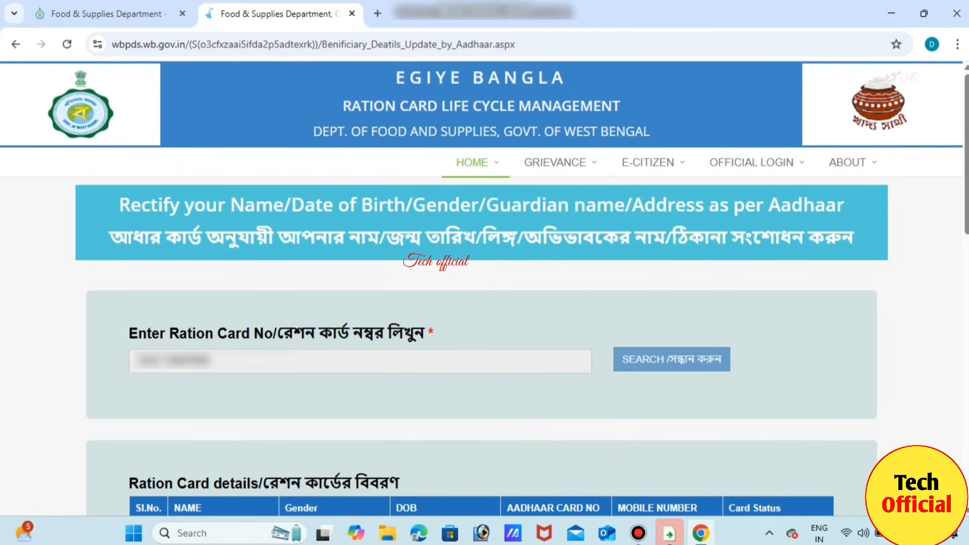
# Select Name and Guardian Name for update and tick the UIDAI Aadhaar consent box
pyautogui.scroll(-6, 485, 303)
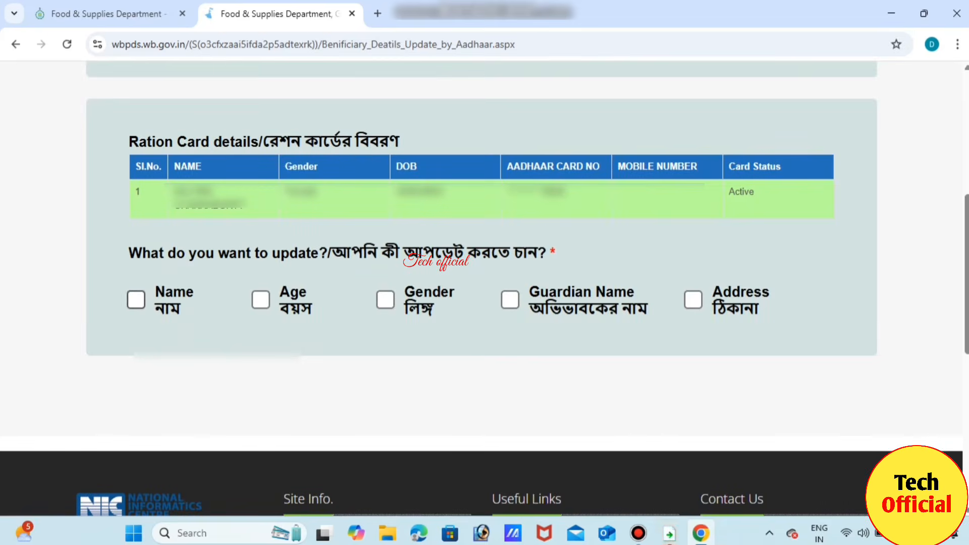
pyautogui.click(136, 299)
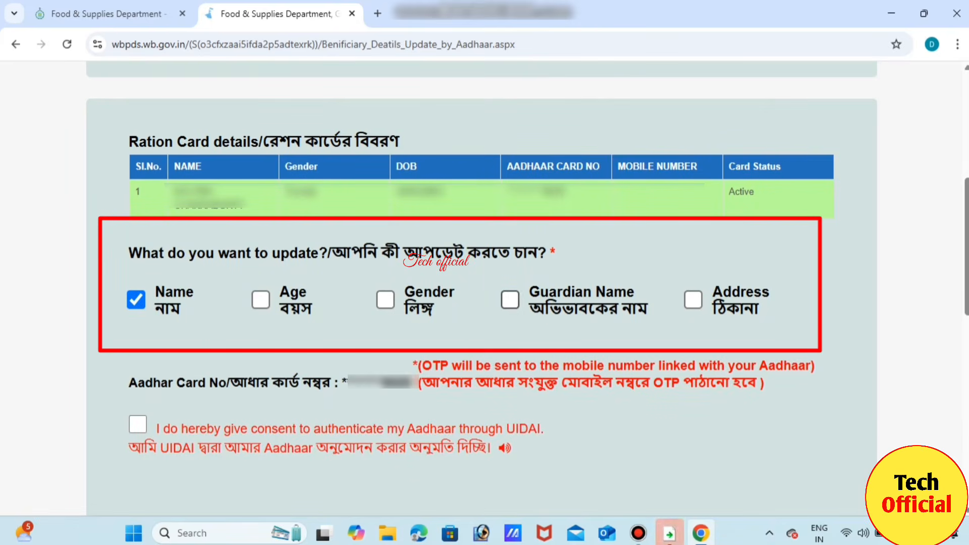
pyautogui.click(510, 299)
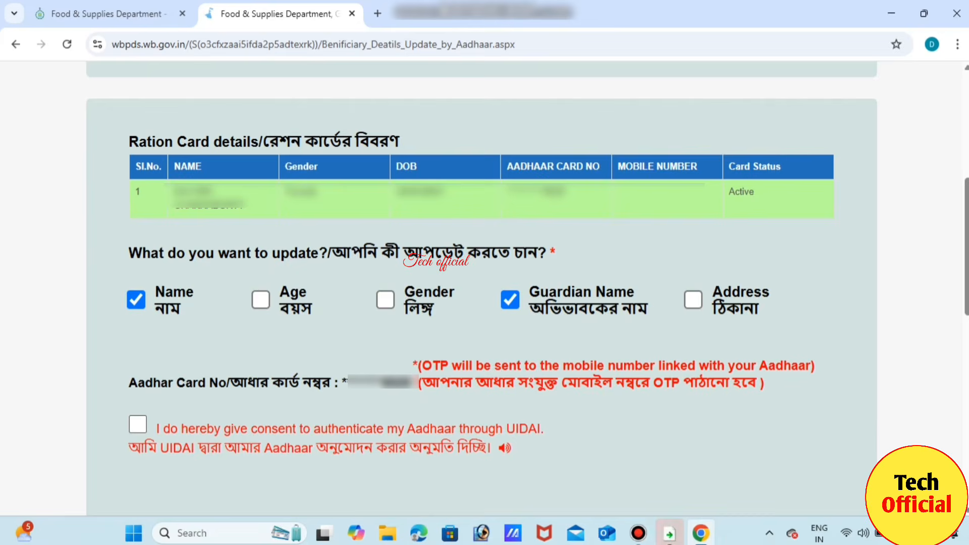
pyautogui.click(138, 425)
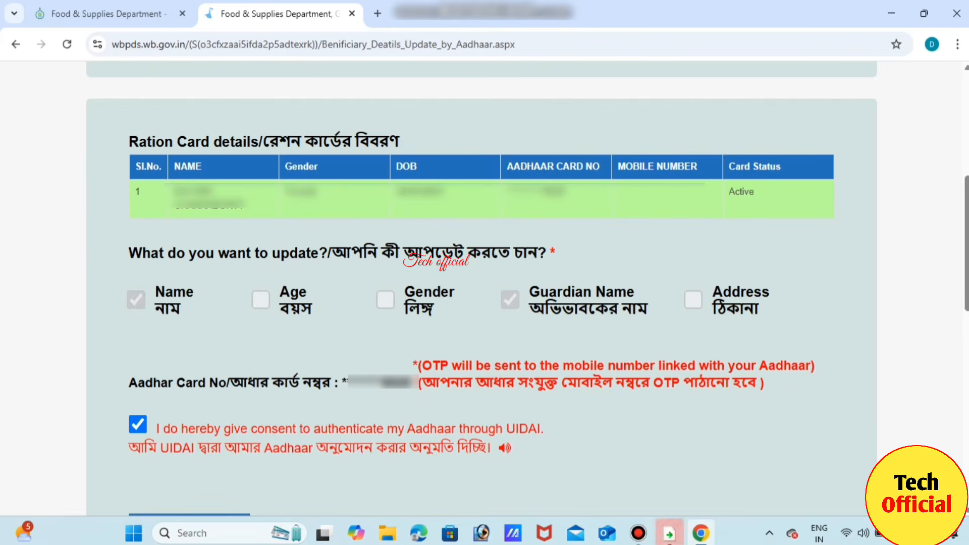
pyautogui.scroll(-3, 483, 288)
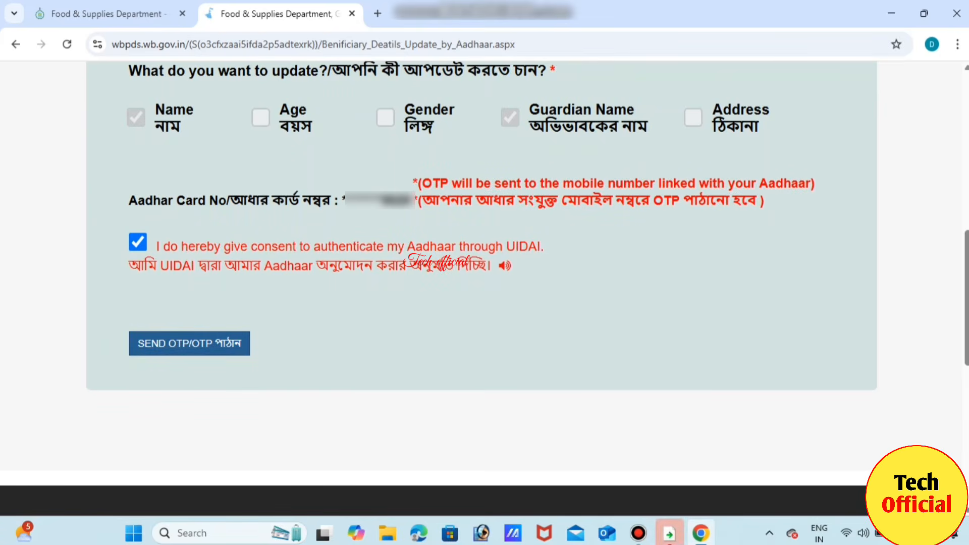
# Send an OTP to the Aadhaar-linked mobile and enter the received six-digit code
pyautogui.click(189, 343)
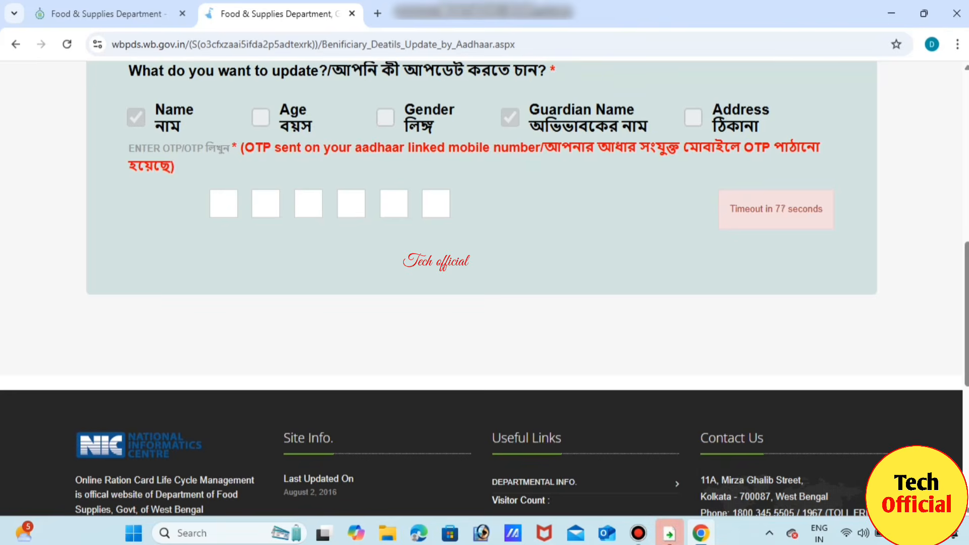
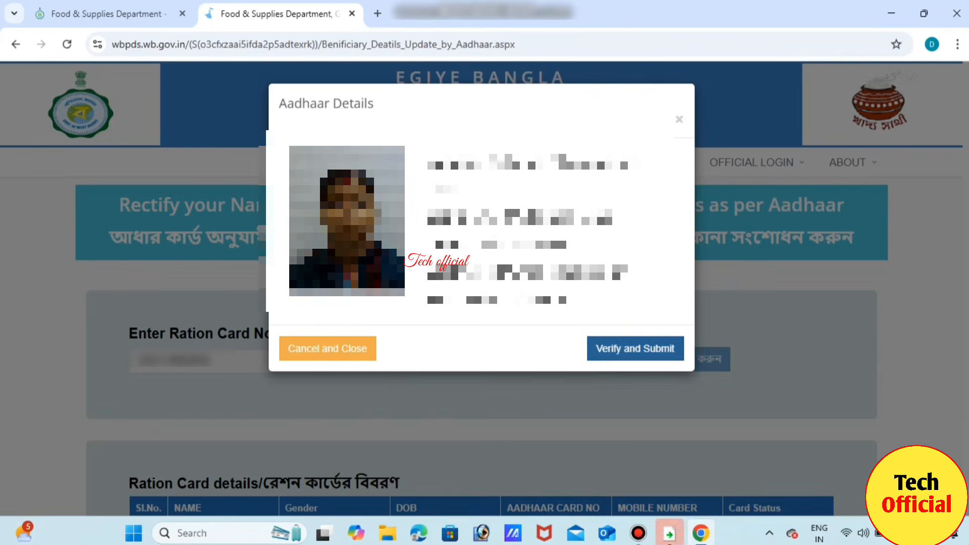
# Verify and submit the displayed Aadhaar details
pyautogui.click(635, 349)
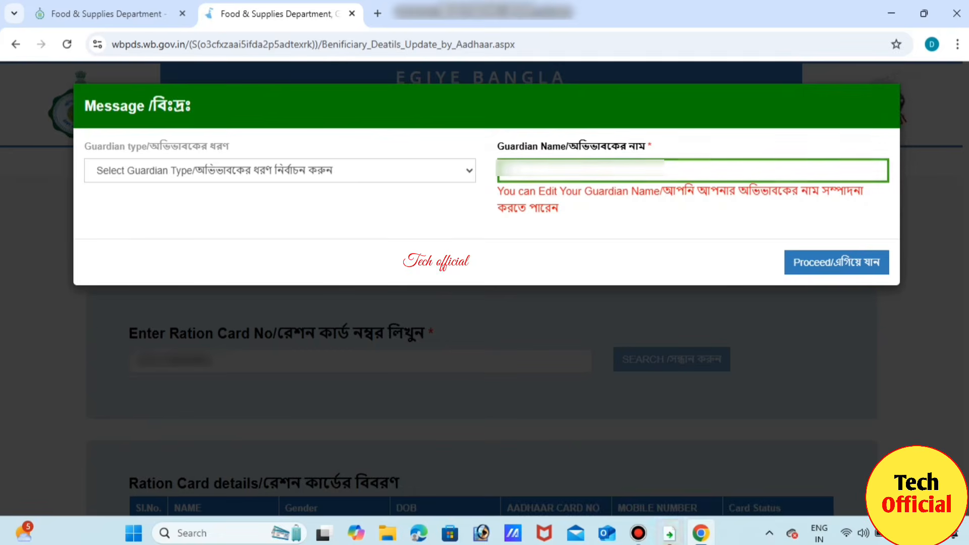
# Choose HUSBAND NAME as the guardian type and proceed to the change summary
pyautogui.click(469, 171)
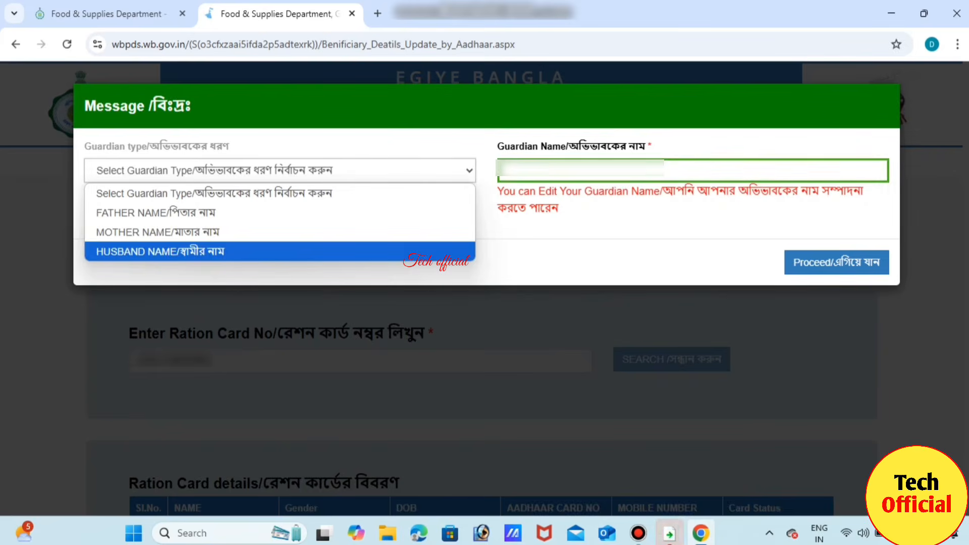
pyautogui.press('Return')
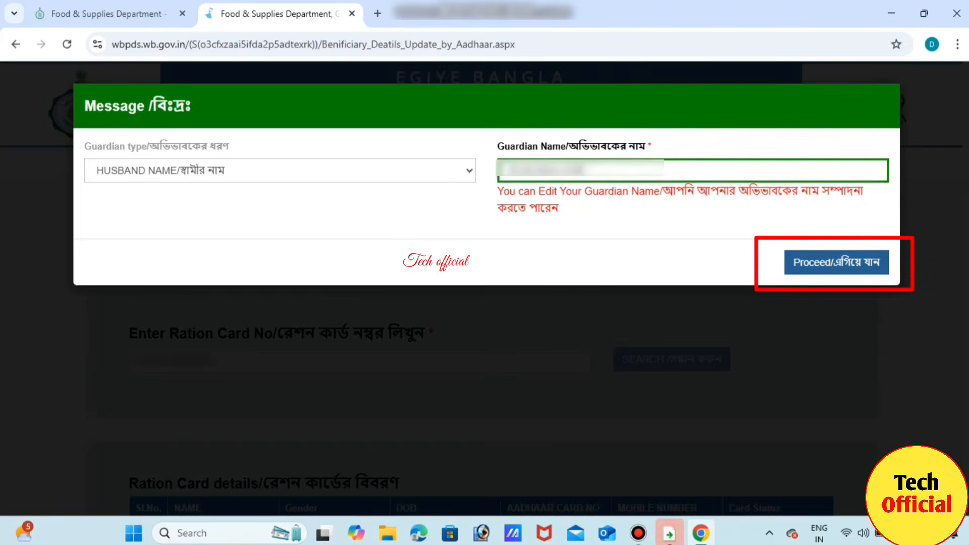
pyautogui.click(837, 263)
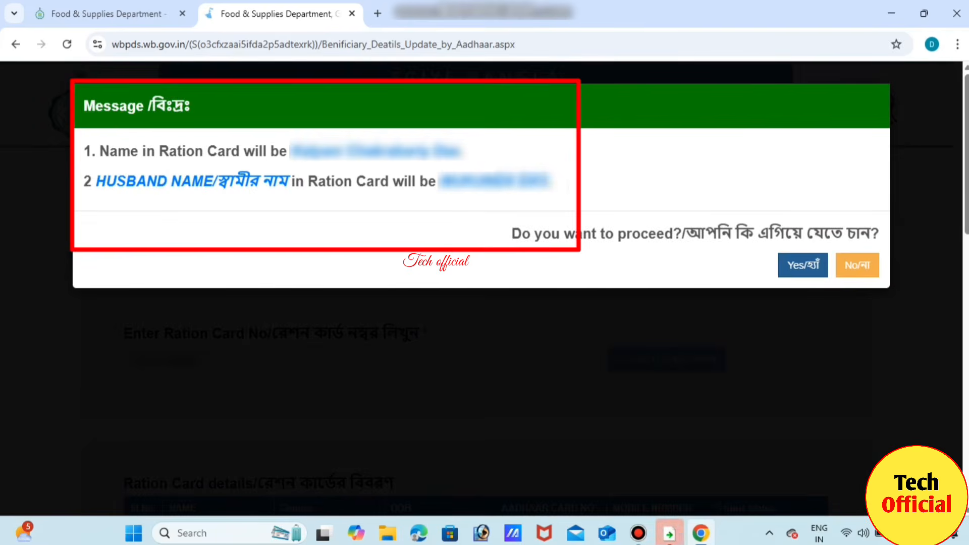
# Confirm the name and guardian name changes and acknowledge the success message
pyautogui.click(803, 265)
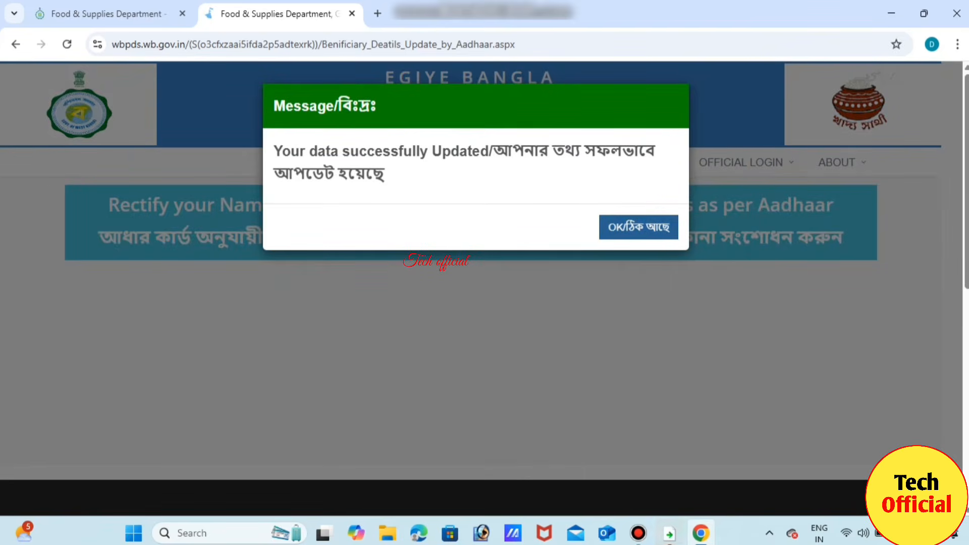
pyautogui.click(639, 227)
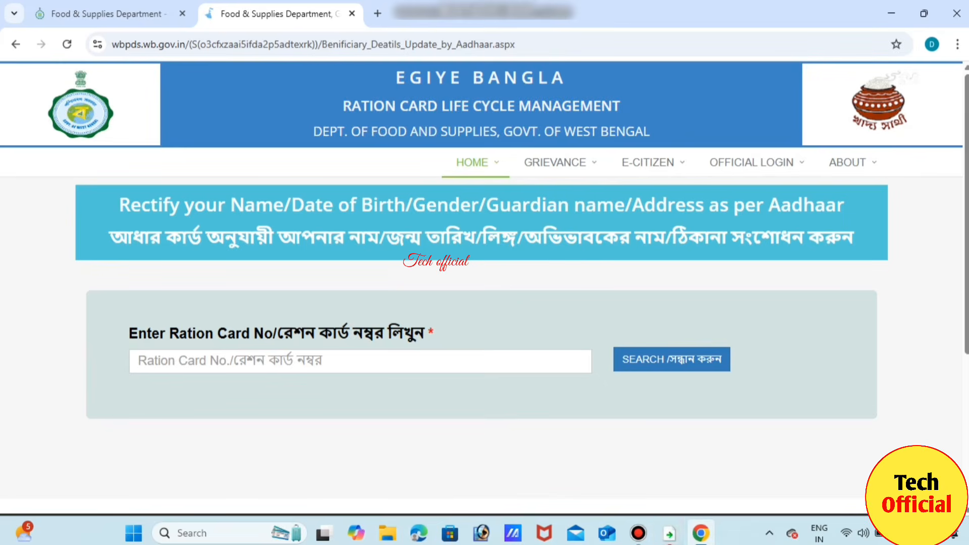
pyautogui.click(139, 361)
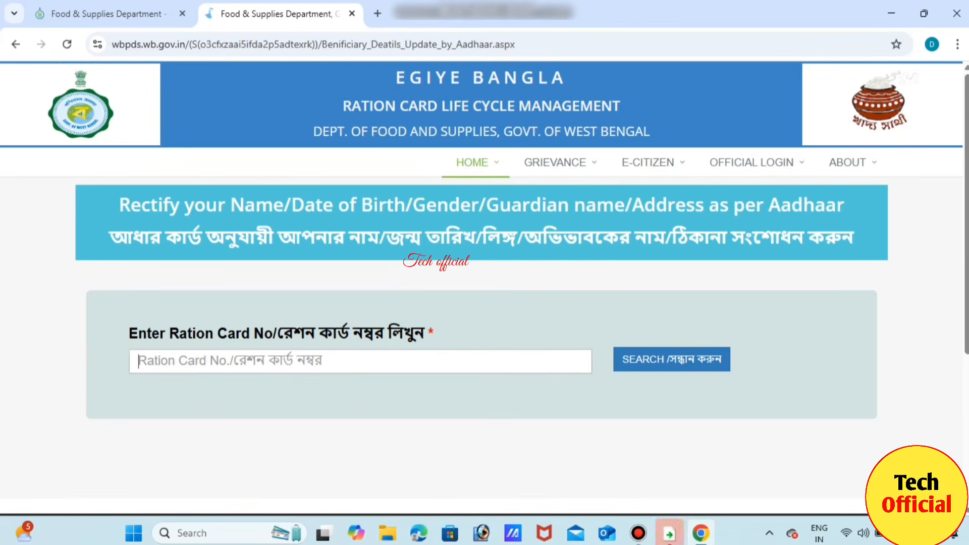
pyautogui.rightClick(474, 354)
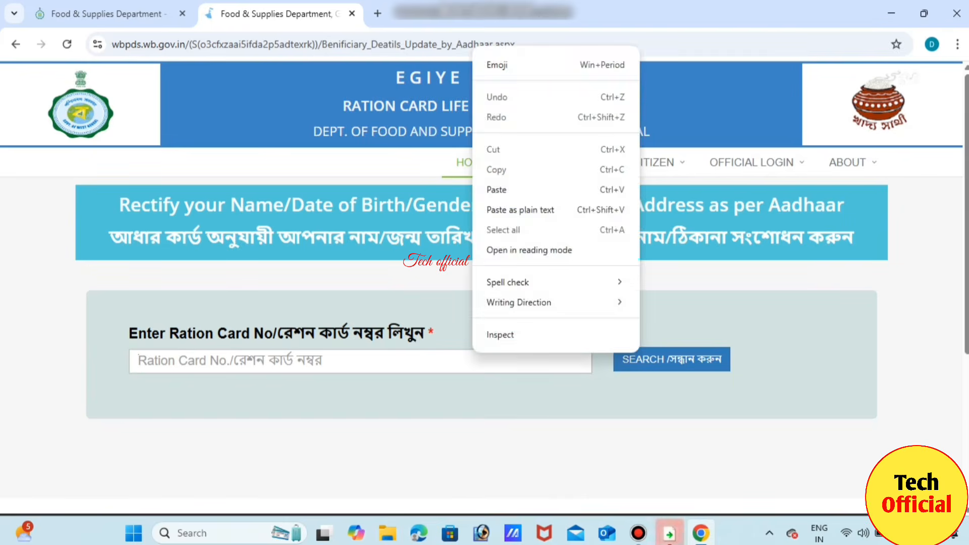
pyautogui.press('Escape')
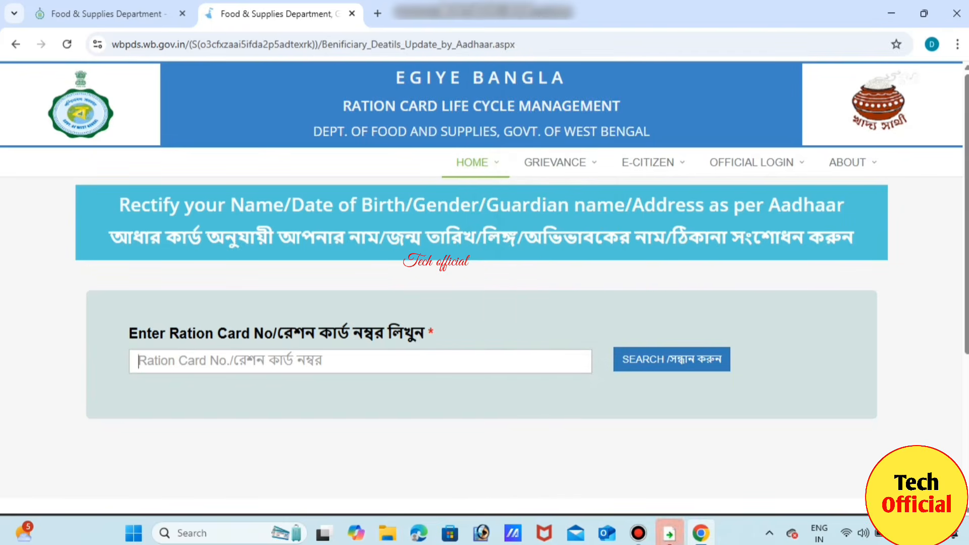